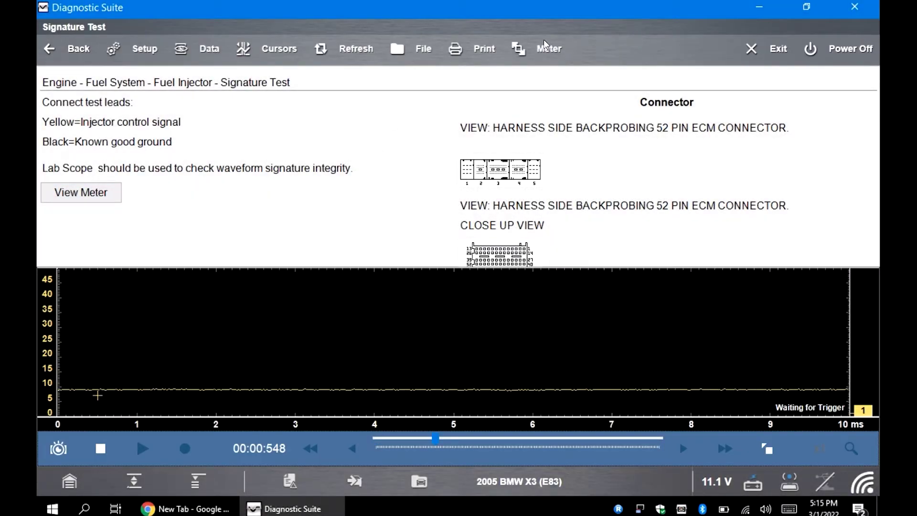
# Set trace 1 to a 10 V scale and the scope sweep to 50 ms.
pyautogui.click(767, 449)
pyautogui.click(768, 451)
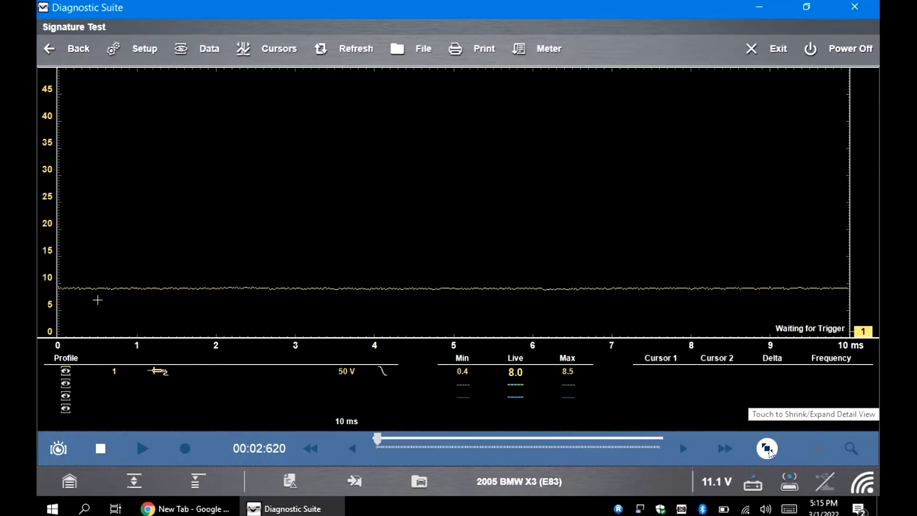
pyautogui.click(769, 450)
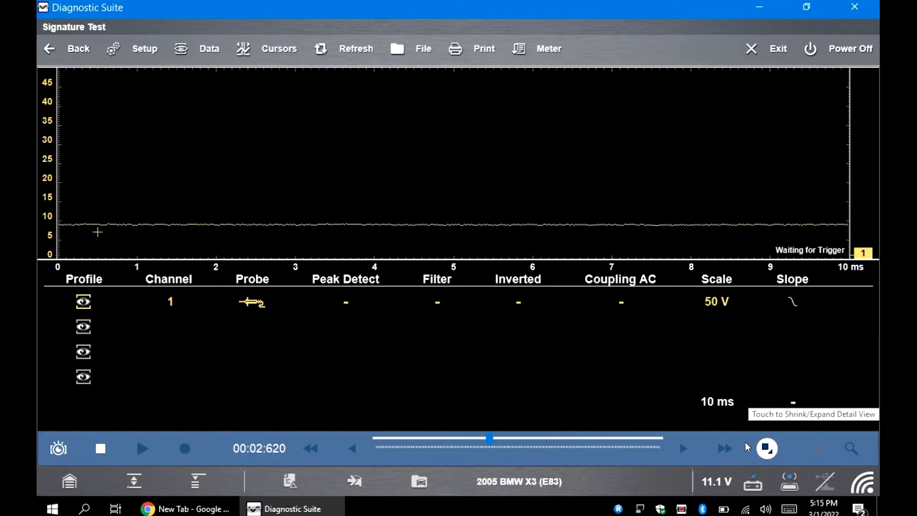
pyautogui.click(716, 302)
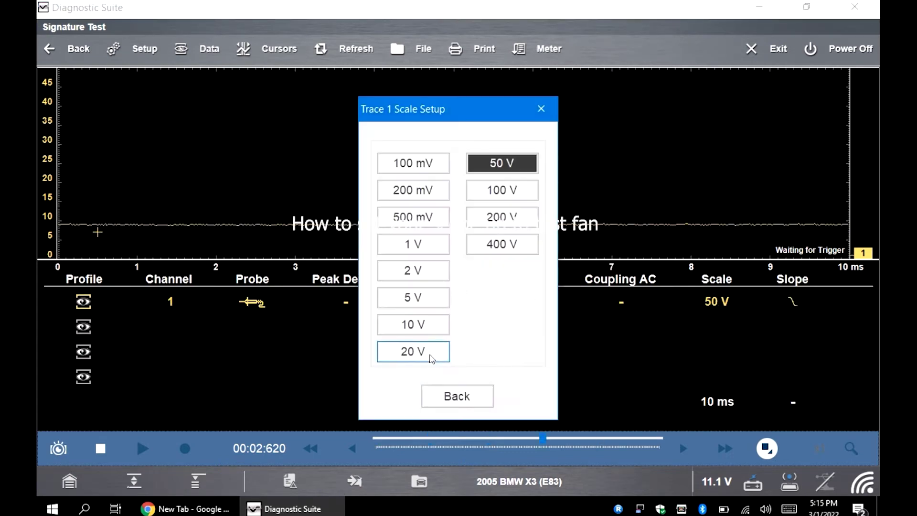
pyautogui.click(431, 353)
pyautogui.click(431, 324)
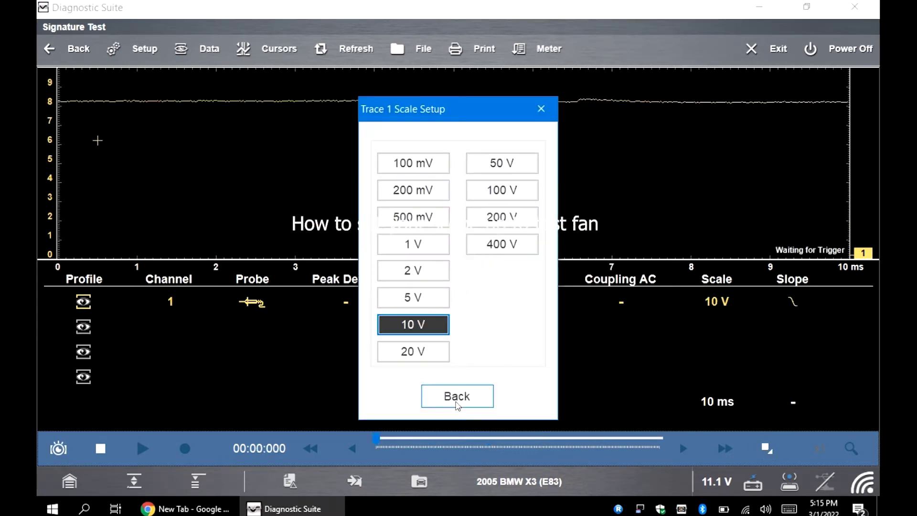
pyautogui.click(450, 394)
pyautogui.click(721, 404)
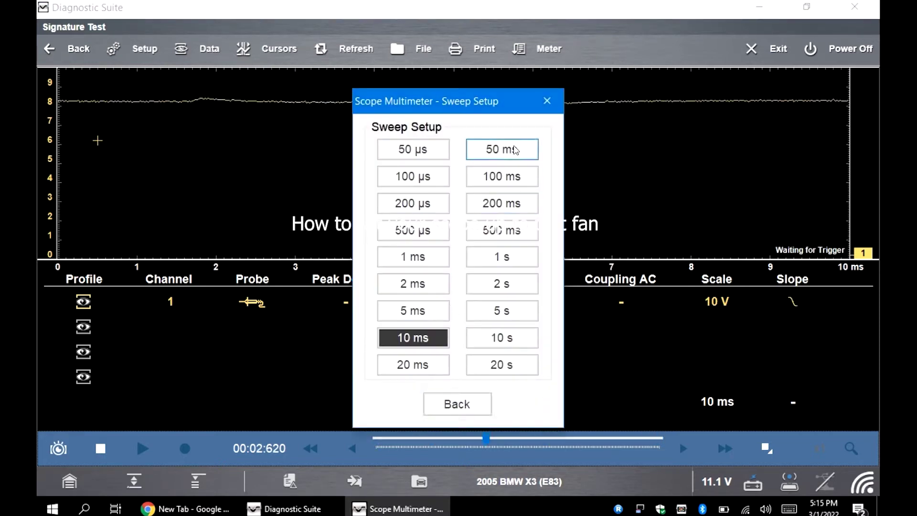
pyautogui.click(501, 149)
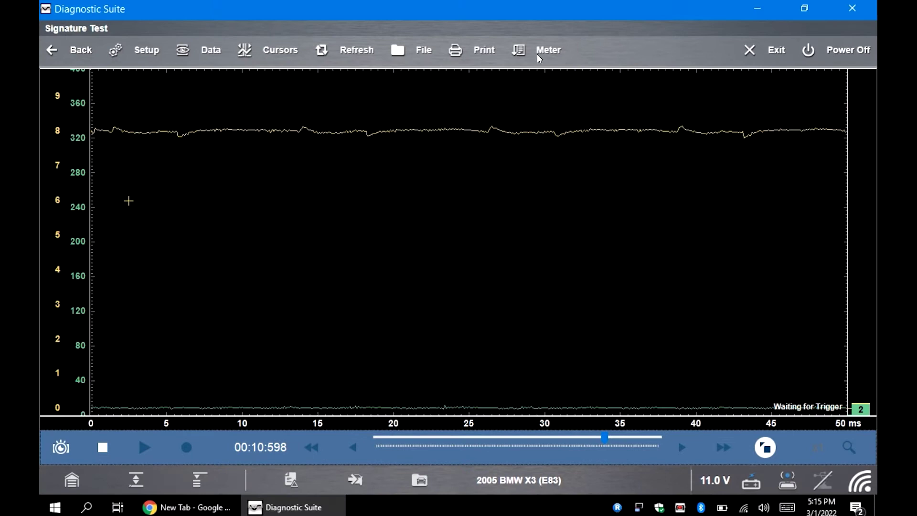
# Float the scope in its own window, minimize it, and open the Scanner from the home screen.
pyautogui.click(540, 52)
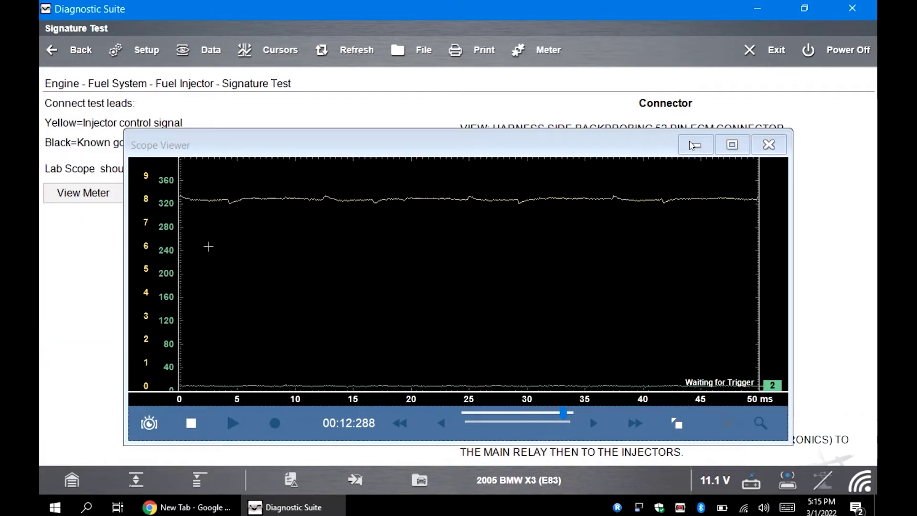
pyautogui.click(695, 145)
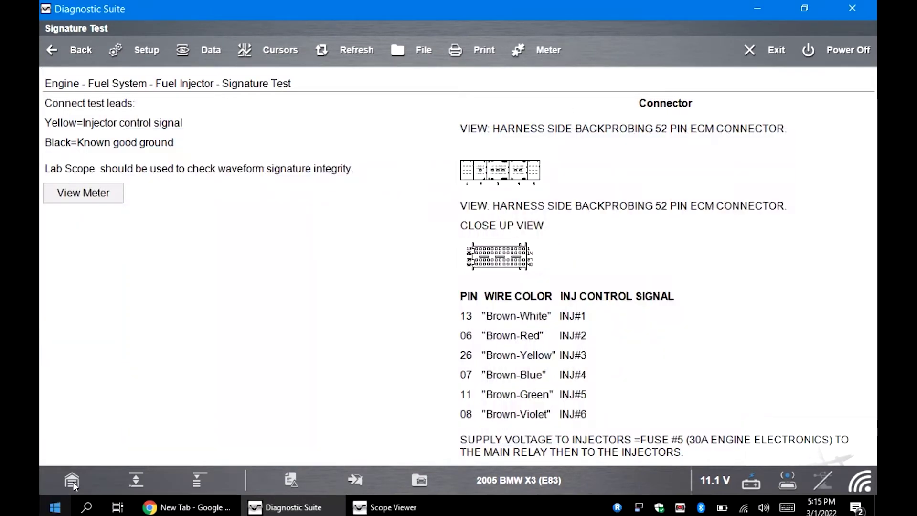
pyautogui.click(72, 479)
pyautogui.click(215, 159)
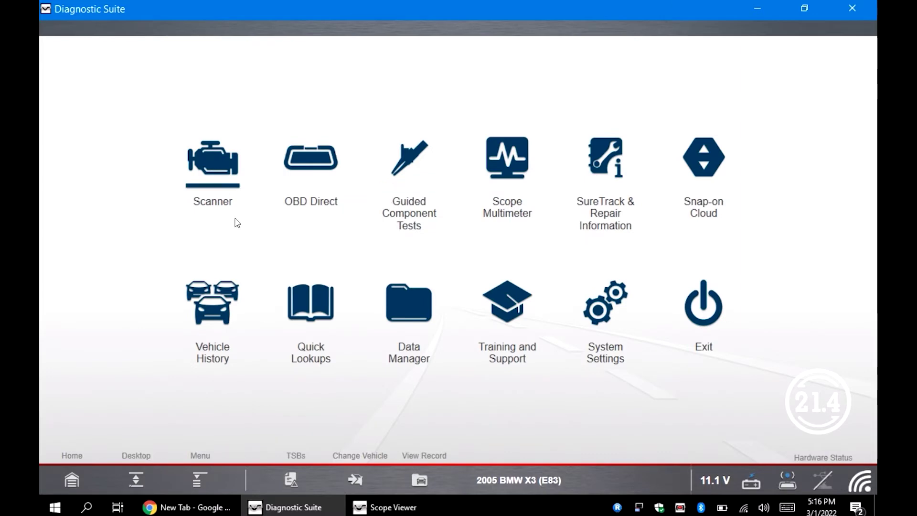
# Place the Scope Viewer side by side with the Electric Fan test, and stop the running fan test.
pyautogui.click(384, 510)
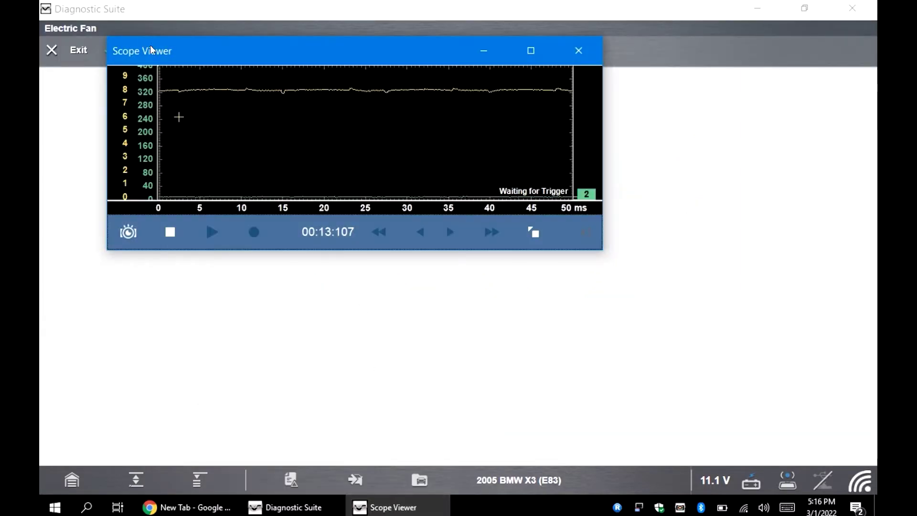
pyautogui.press('super+Right')
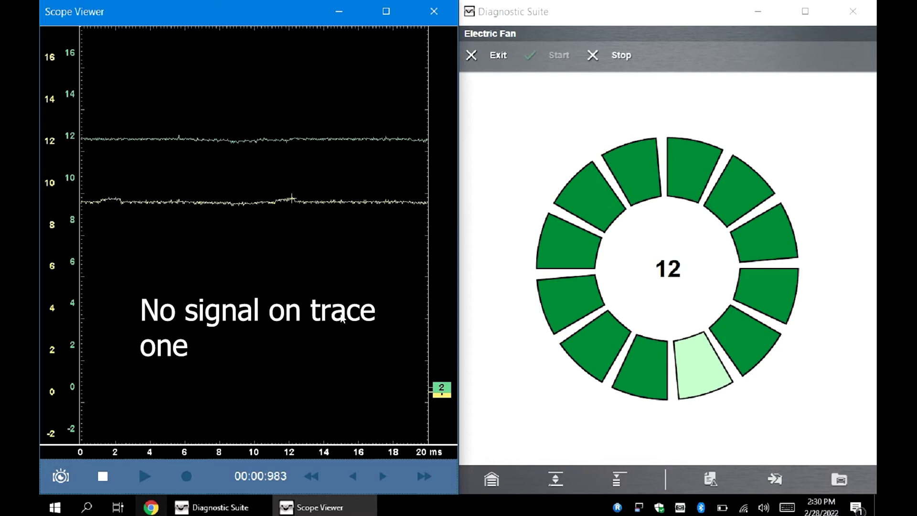
pyautogui.moveTo(448, 395); pyautogui.dragTo(449, 413)
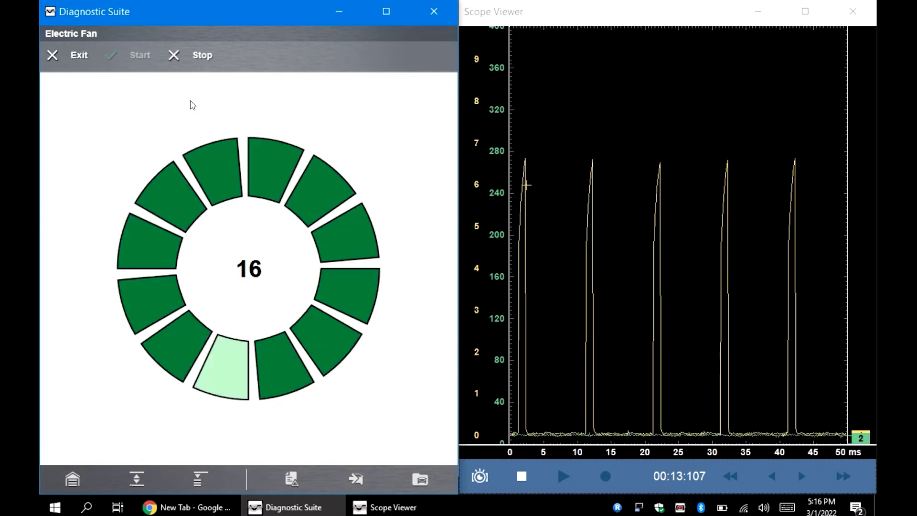
pyautogui.click(200, 53)
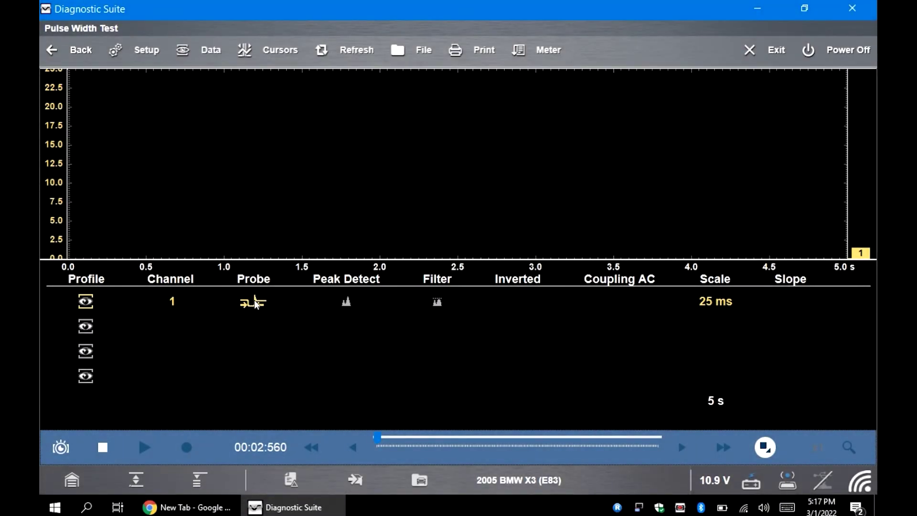
# Set the trace 1 probe of the Pulse Width Test to Test Lead - Duty Cycle.
pyautogui.click(254, 303)
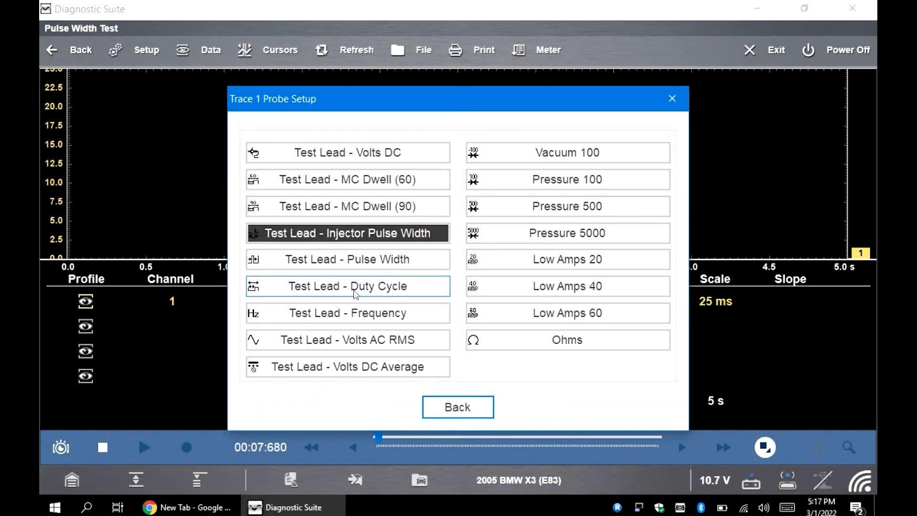
pyautogui.click(355, 288)
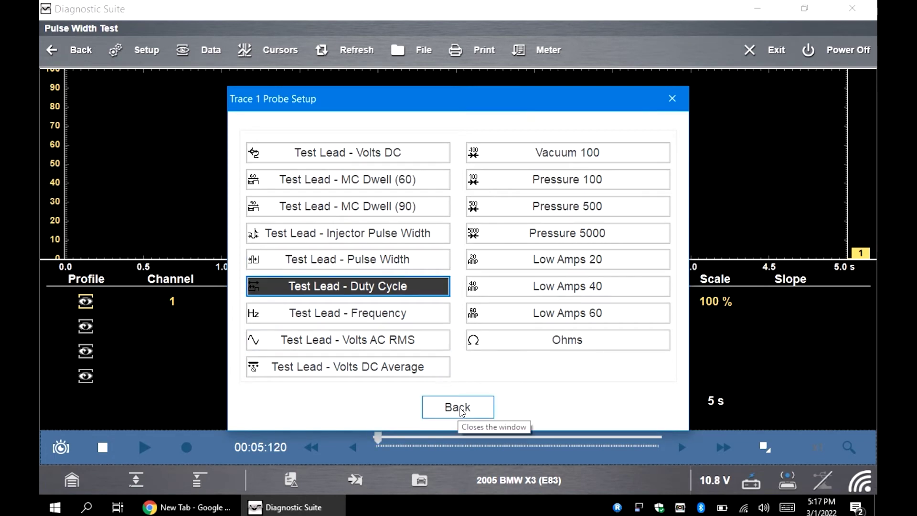
pyautogui.click(473, 410)
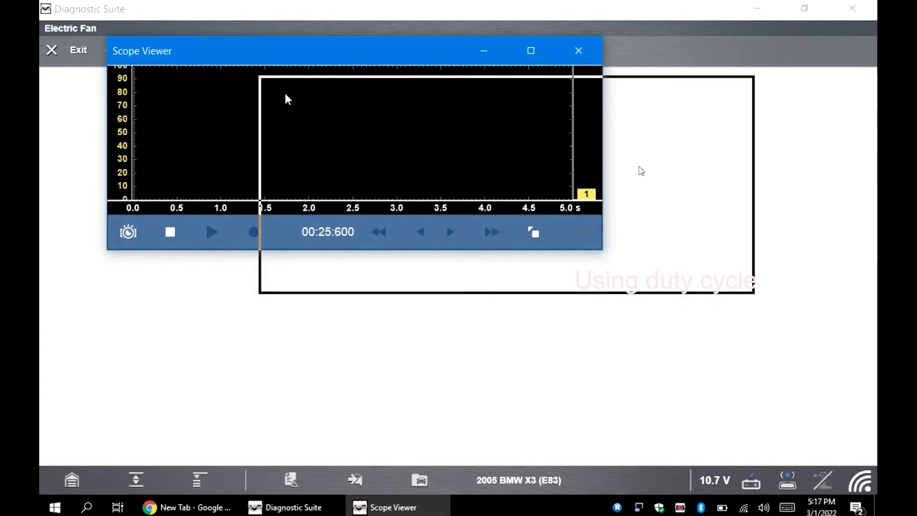
# Arrange the duty cycle Scope Viewer beside the Electric Fan test and start the fan test.
pyautogui.moveTo(873, 141); pyautogui.dragTo(874, 142)
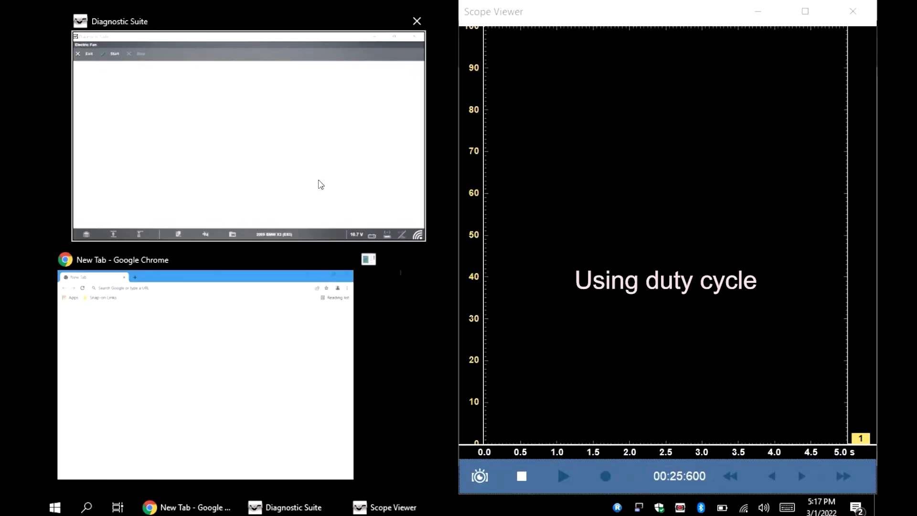
pyautogui.click(317, 184)
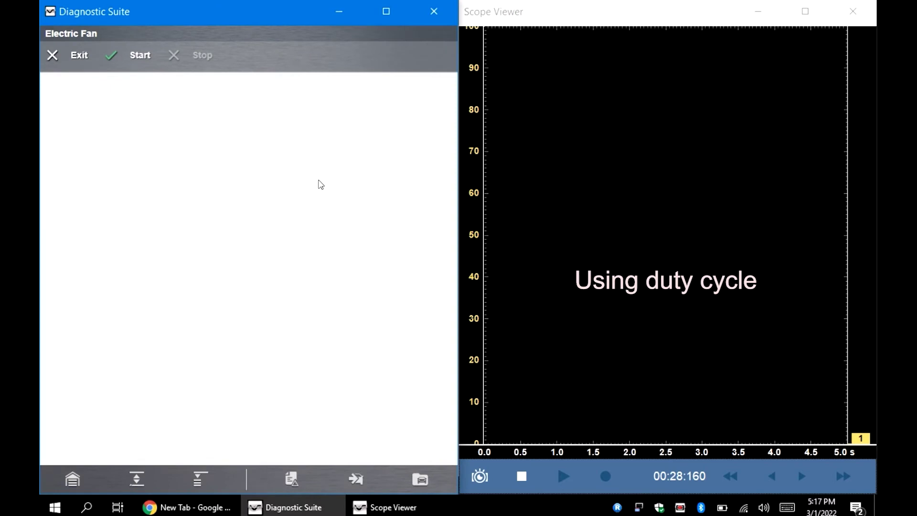
pyautogui.click(138, 55)
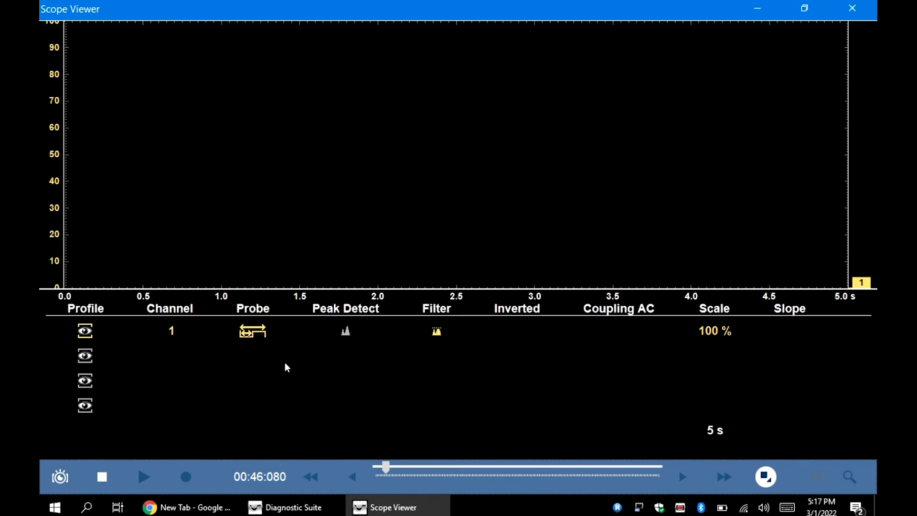
# Set the trace 1 probe to Test Lead - Volts DC with a 10 V scale.
pyautogui.click(261, 330)
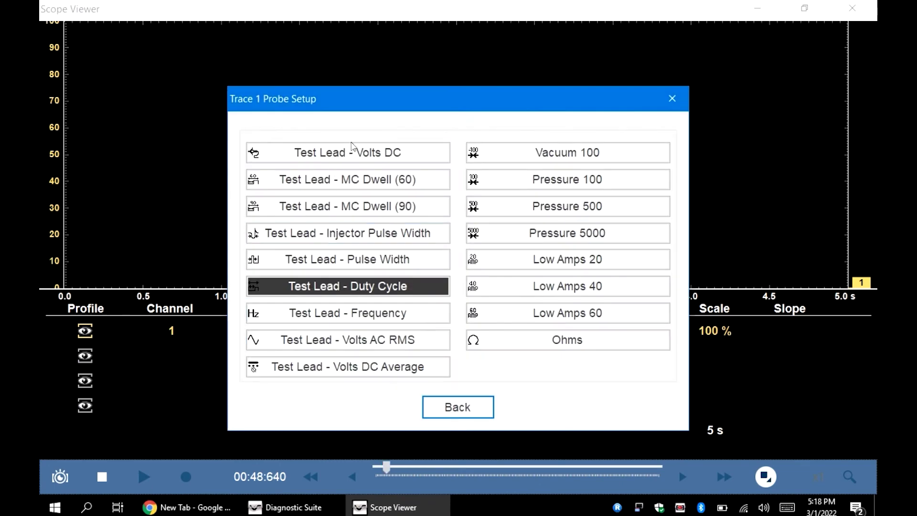
pyautogui.click(343, 153)
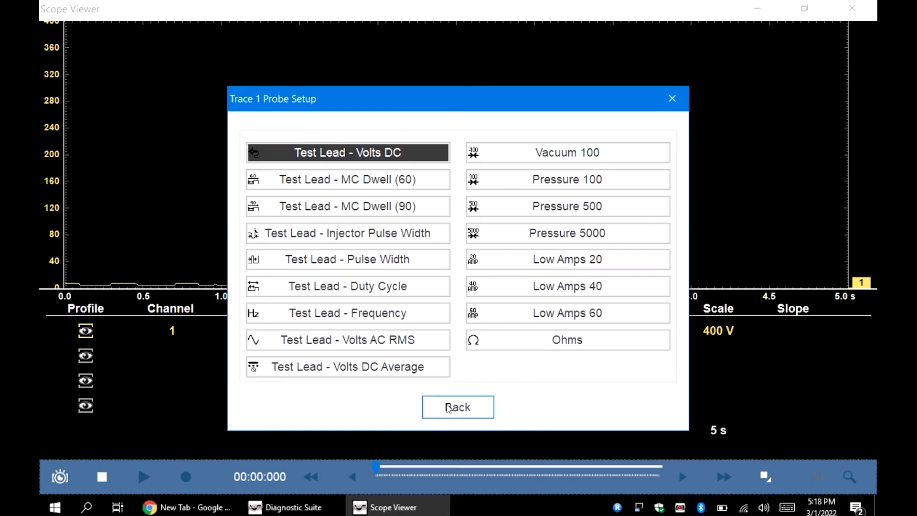
pyautogui.click(447, 407)
pyautogui.click(720, 332)
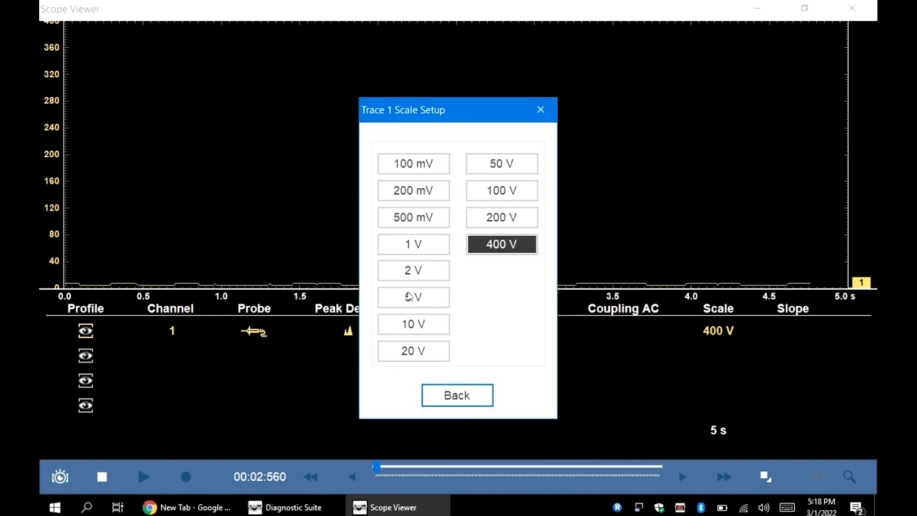
pyautogui.click(413, 324)
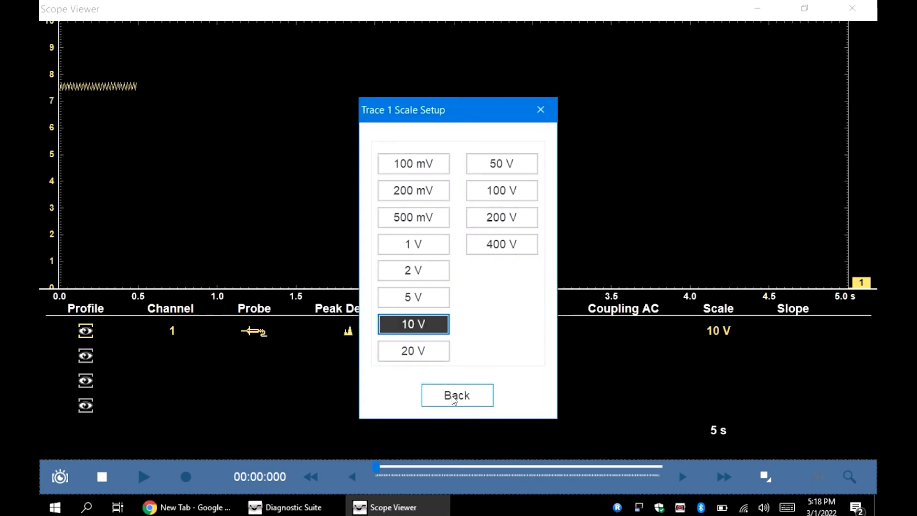
pyautogui.click(453, 397)
# Review the available sweep durations, and switch the scope's detail view.
pyautogui.click(721, 431)
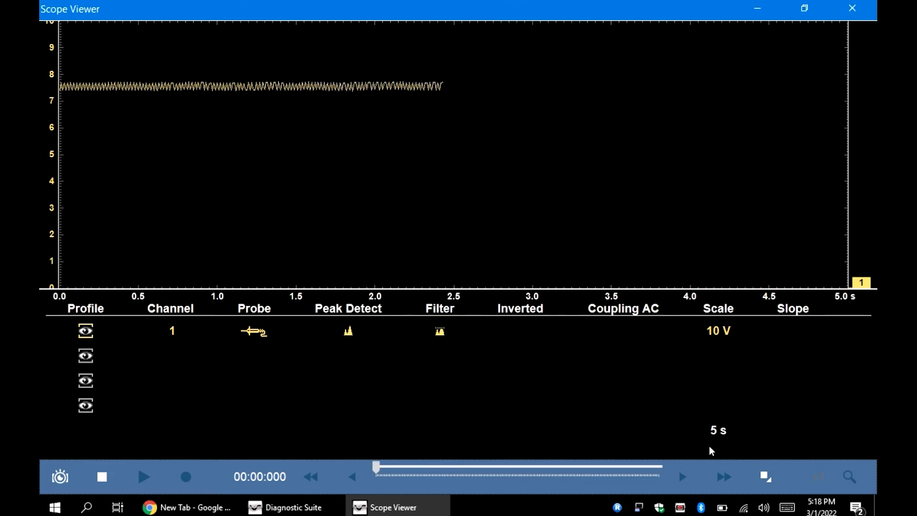
pyautogui.click(481, 408)
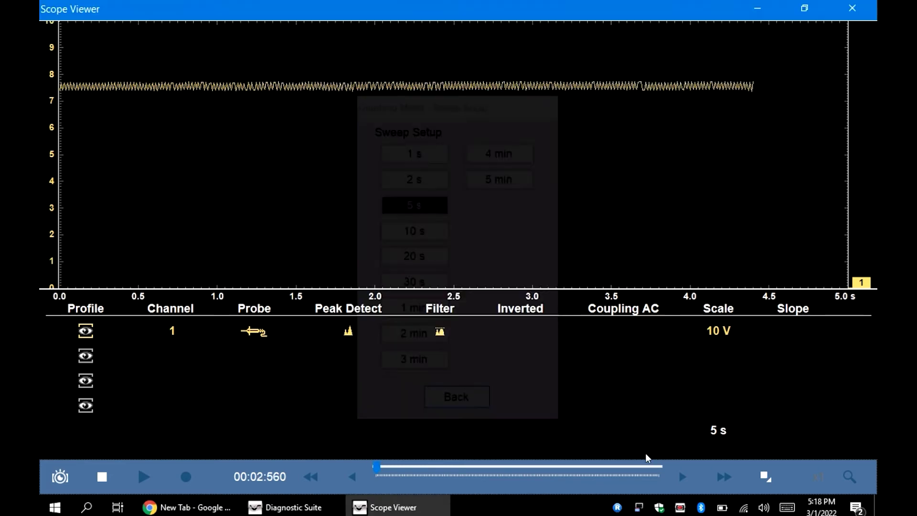
pyautogui.click(764, 476)
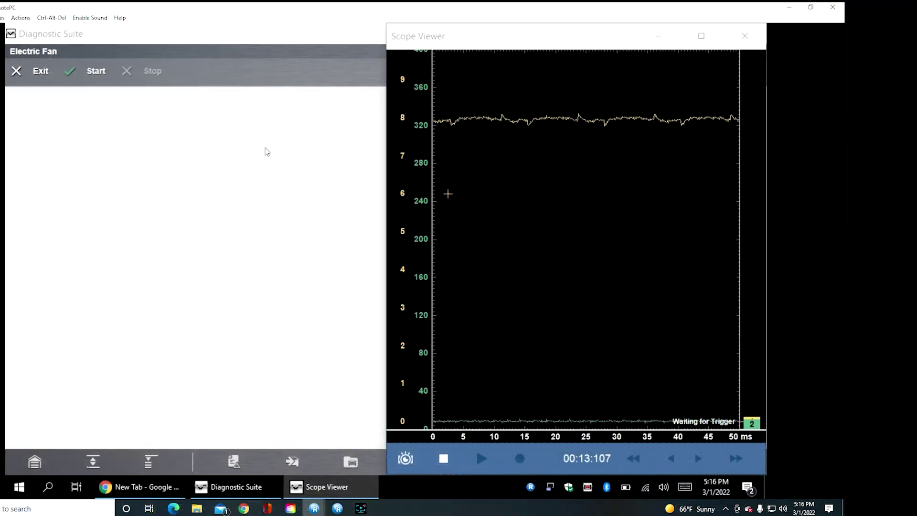
# Run the Electric Fan test beside the Scope Viewer and stop it.
pyautogui.click(264, 150)
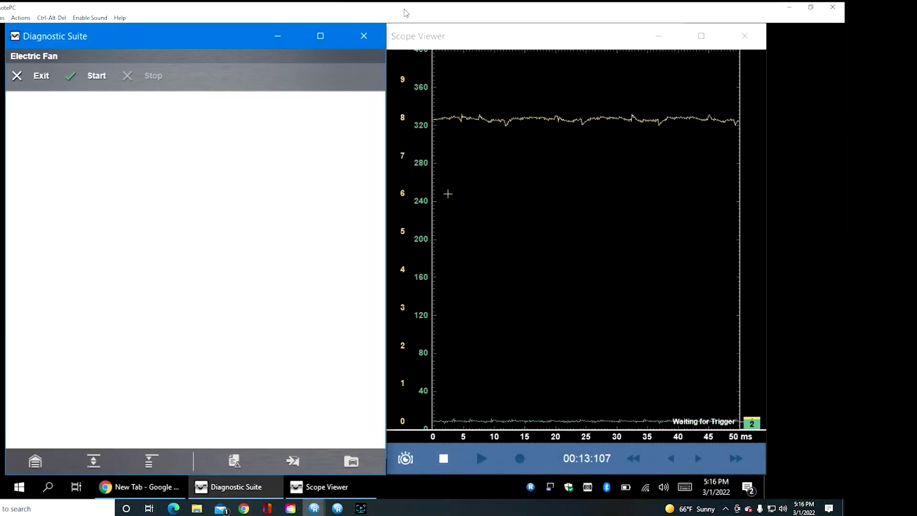
pyautogui.click(90, 78)
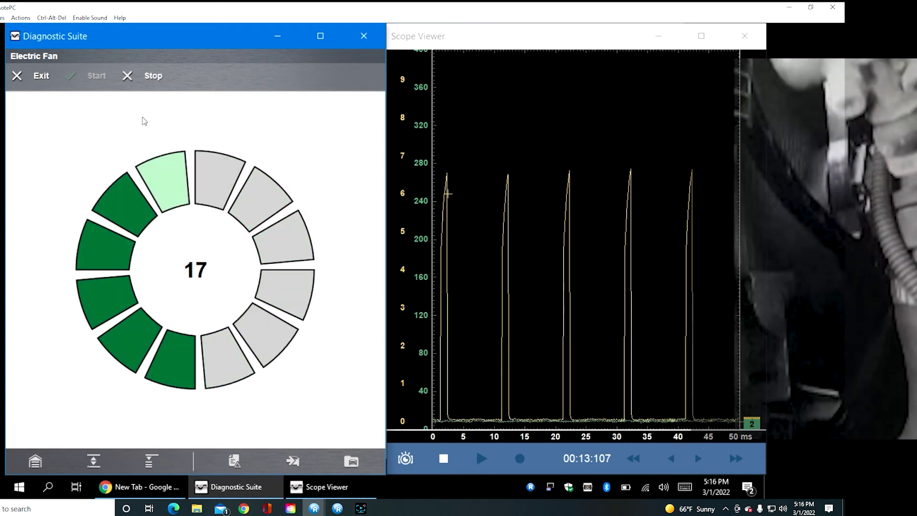
pyautogui.click(151, 75)
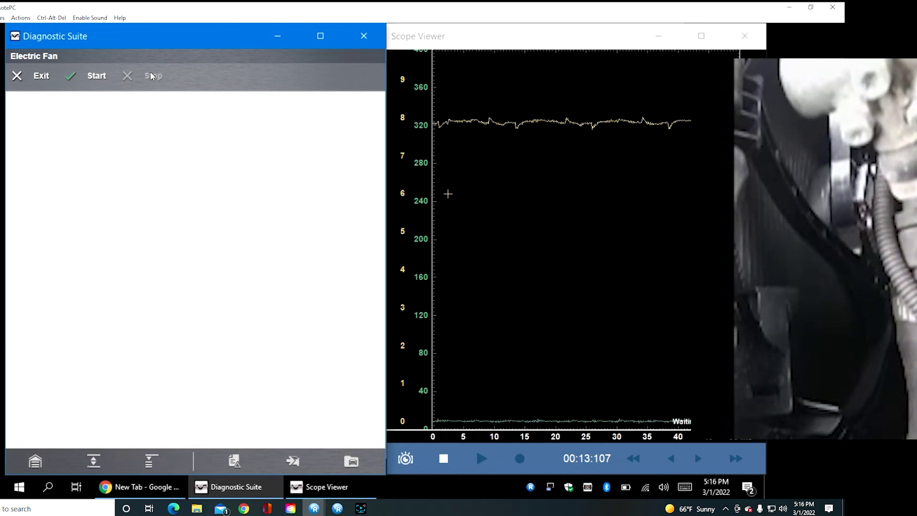